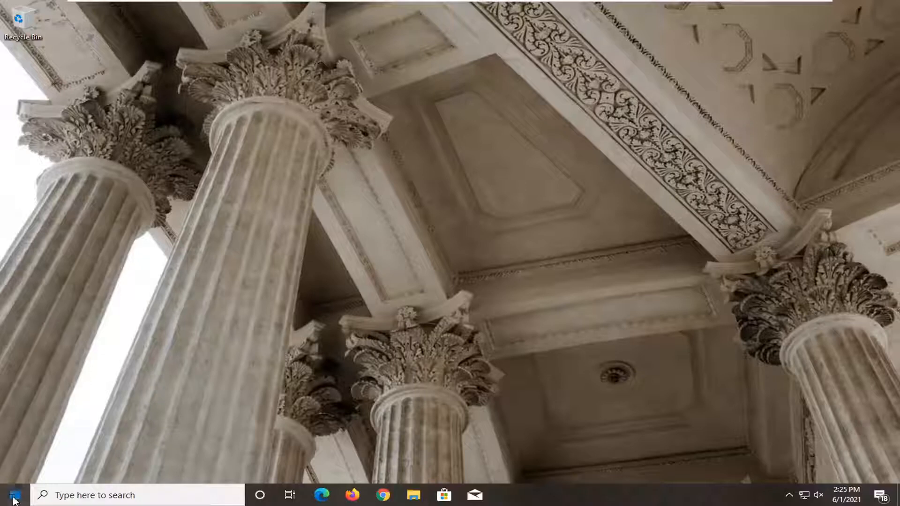
Step: Navigate from Start to the System Display settings page showing 100% scaling and 1440 × 900
{"action": "left_click", "coordinate": [14, 496]}
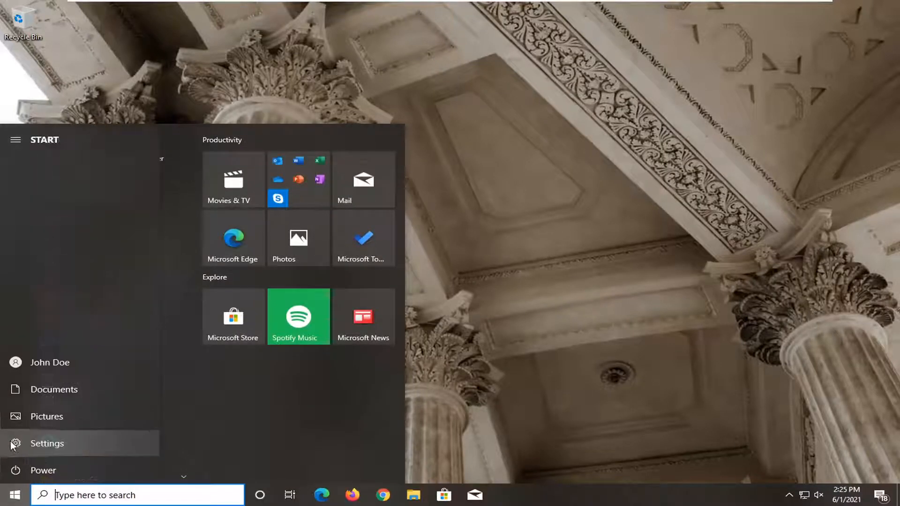
{"action": "left_click", "coordinate": [46, 443]}
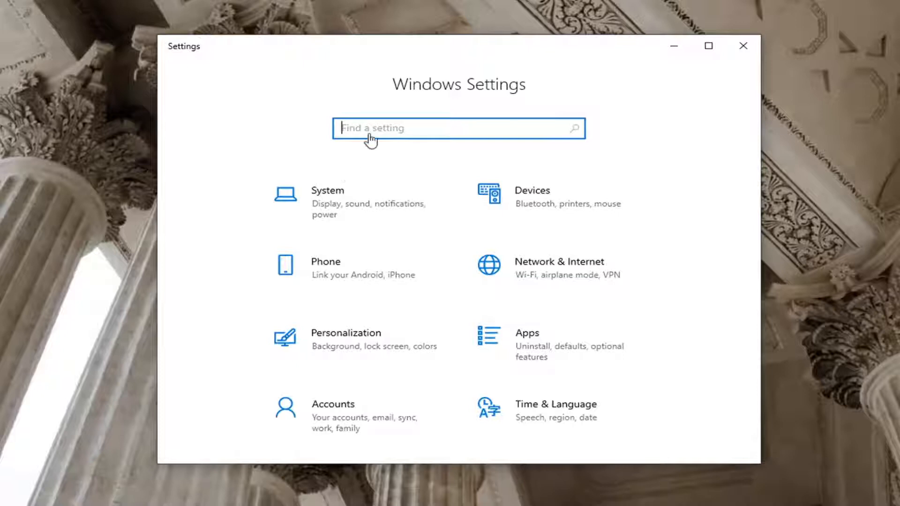
{"action": "left_click", "coordinate": [331, 216]}
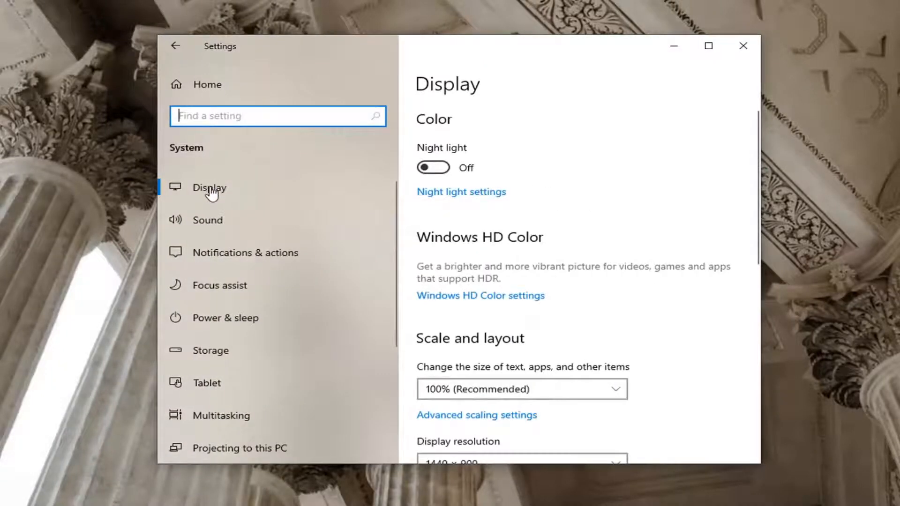
{"action": "left_click", "coordinate": [217, 190]}
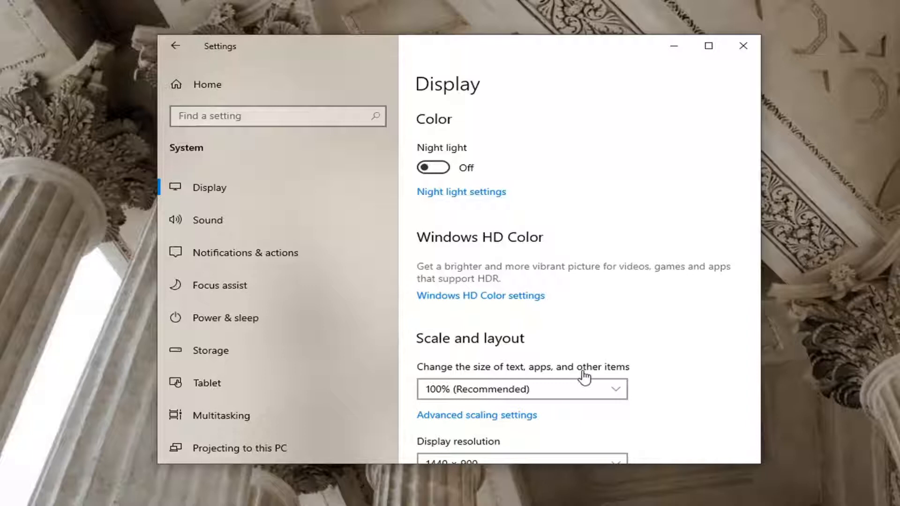
{"action": "scroll", "coordinate": [611, 336], "scroll_direction": "down", "scroll_amount": 2}
{"action": "scroll", "coordinate": [563, 338], "scroll_direction": "down", "scroll_amount": 2}
{"action": "scroll", "coordinate": [535, 338], "scroll_direction": "down", "scroll_amount": 2}
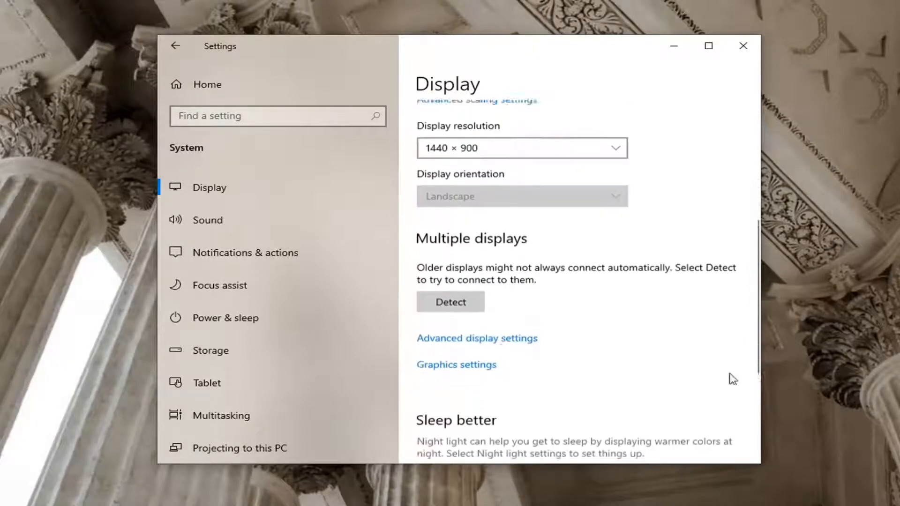
Step: View Advanced display settings confirming 60.000 Hz, then minimize Settings
{"action": "left_click", "coordinate": [476, 333]}
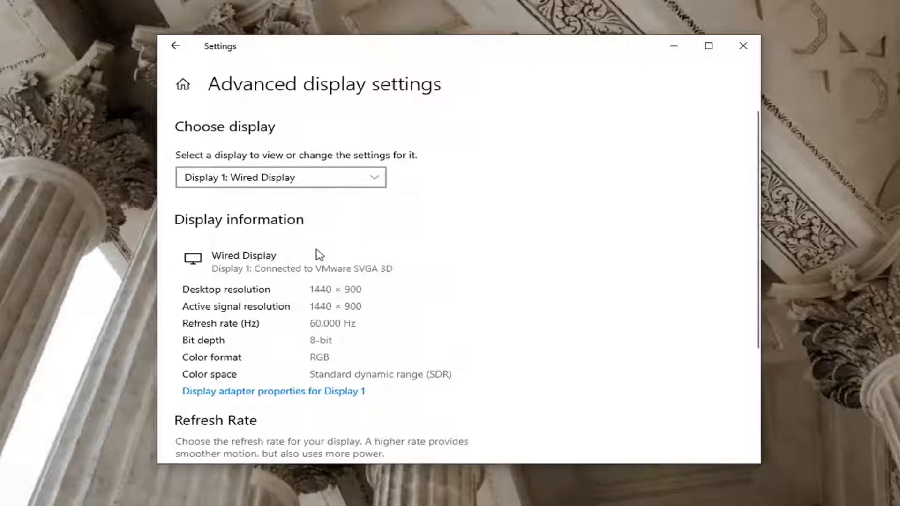
{"action": "left_click", "coordinate": [673, 45]}
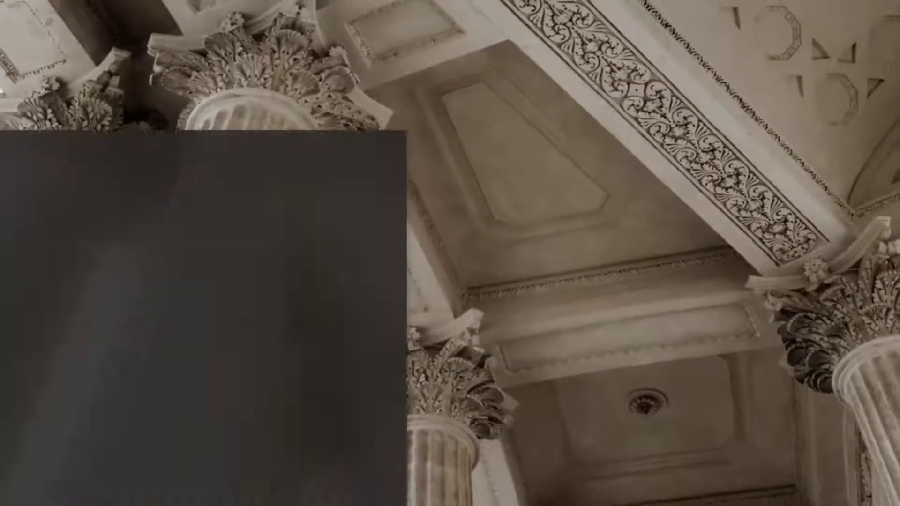
Step: Launch Device Manager from Start search and position its window on the desktop
{"action": "left_click", "coordinate": [10, 497]}
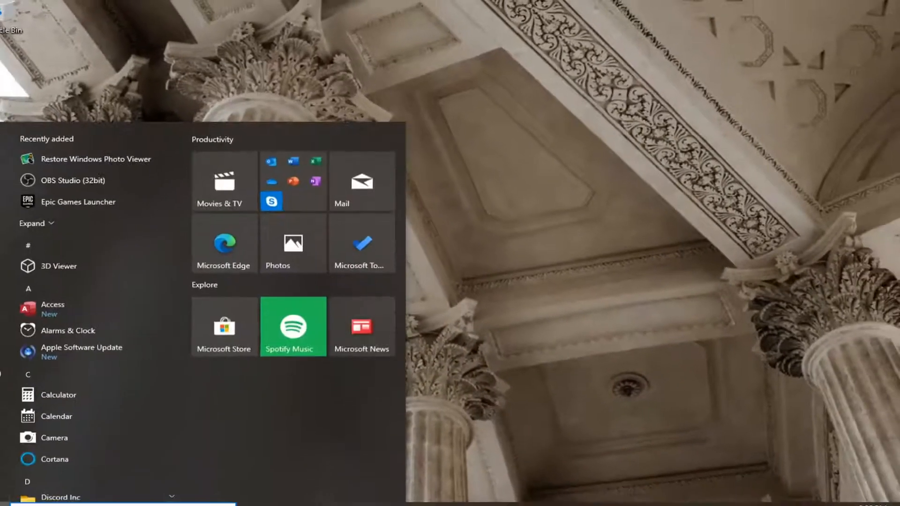
{"action": "type", "text": "device manager"}
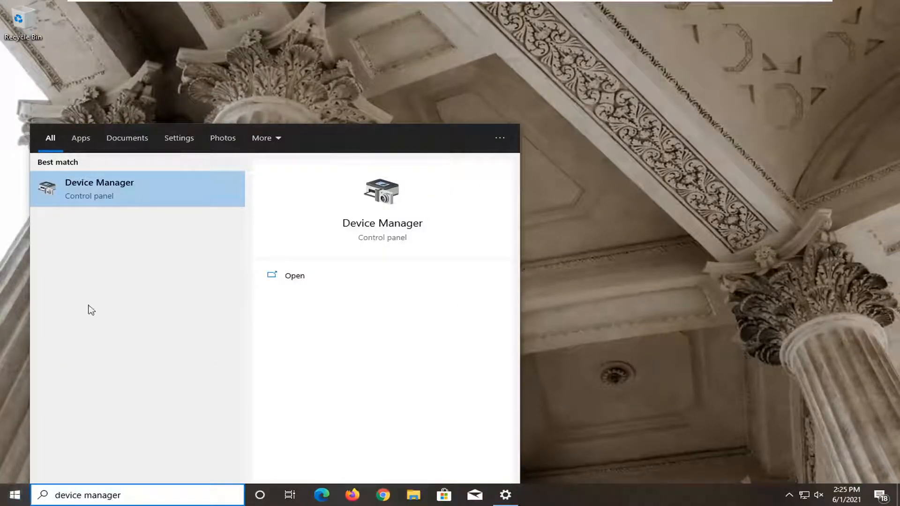
{"action": "left_click", "coordinate": [98, 188]}
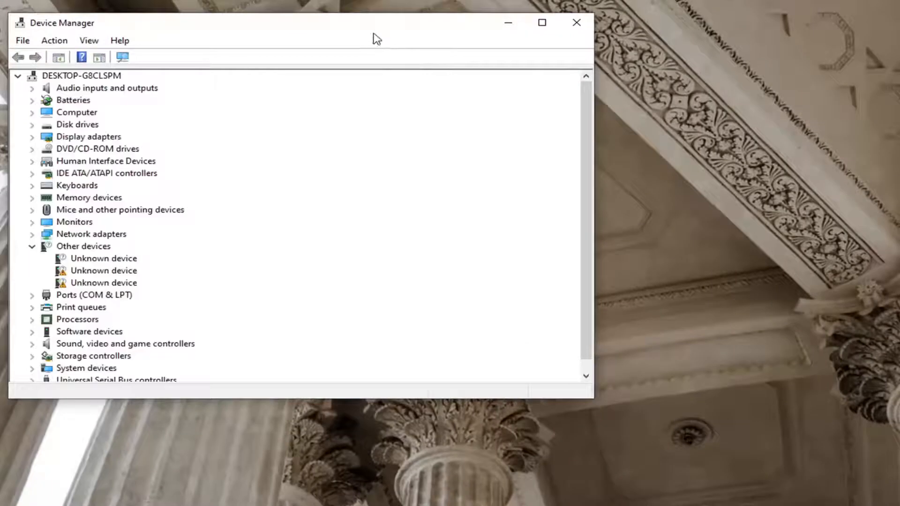
{"action": "left_click_drag", "start_coordinate": [374, 40], "coordinate": [554, 74]}
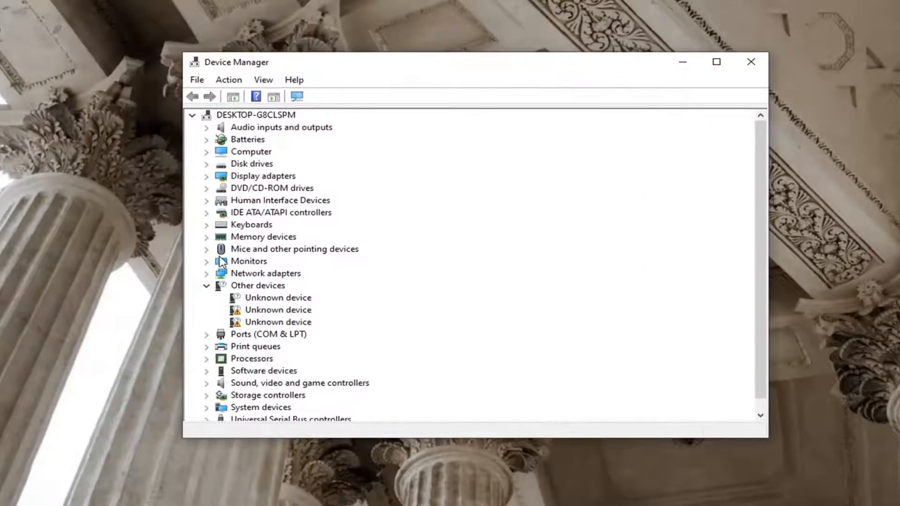
Step: Expand Display adapters and bring up the context menu for VMware SVGA 3D
{"action": "left_click", "coordinate": [207, 286]}
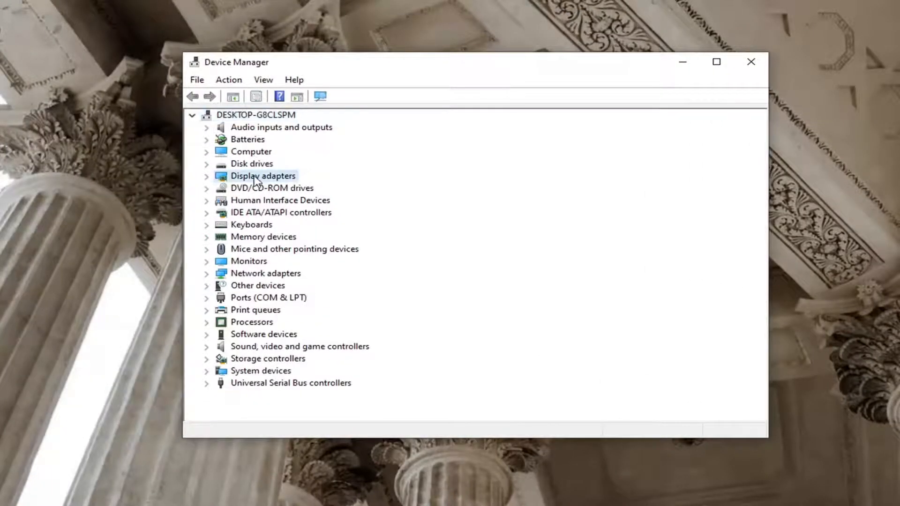
{"action": "double_click", "coordinate": [263, 176]}
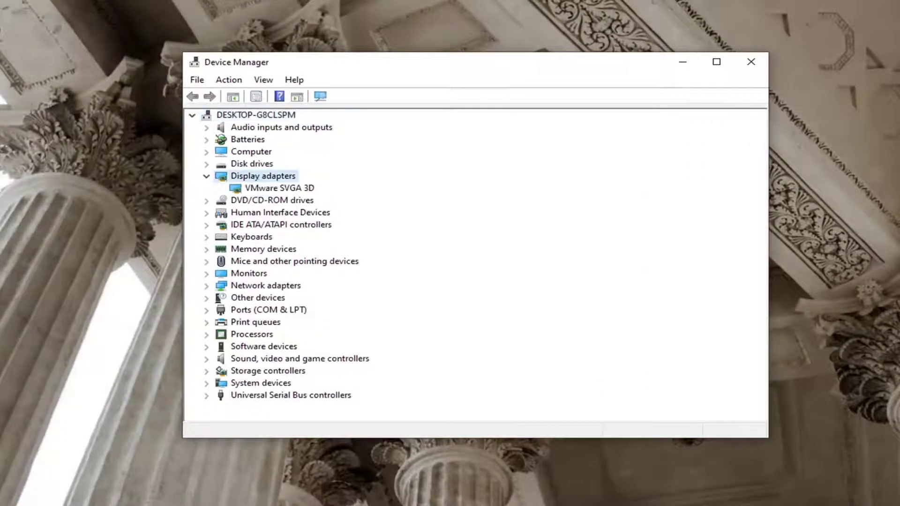
{"action": "right_click", "coordinate": [280, 188]}
Step: Start Update driver for VMware SVGA 3D, choosing to pick from drivers already on the computer
{"action": "left_click", "coordinate": [300, 195]}
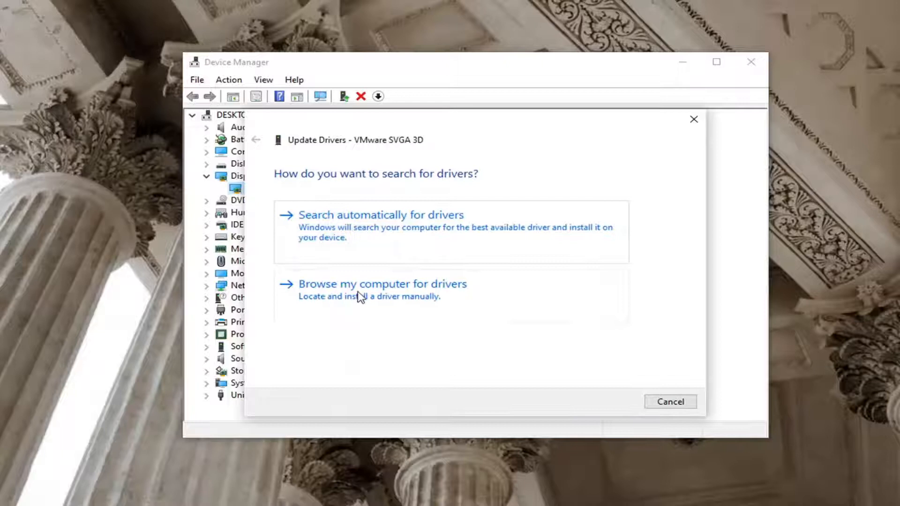
{"action": "left_click", "coordinate": [373, 296]}
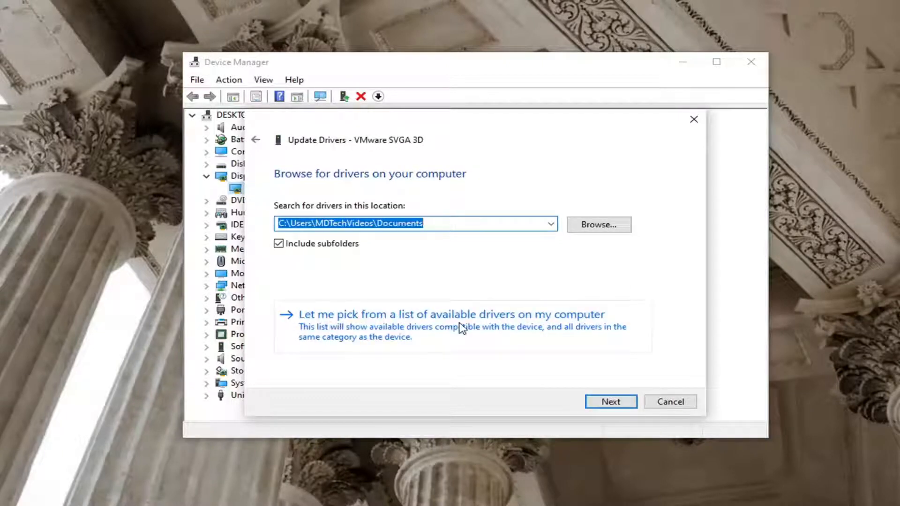
{"action": "left_click", "coordinate": [512, 320]}
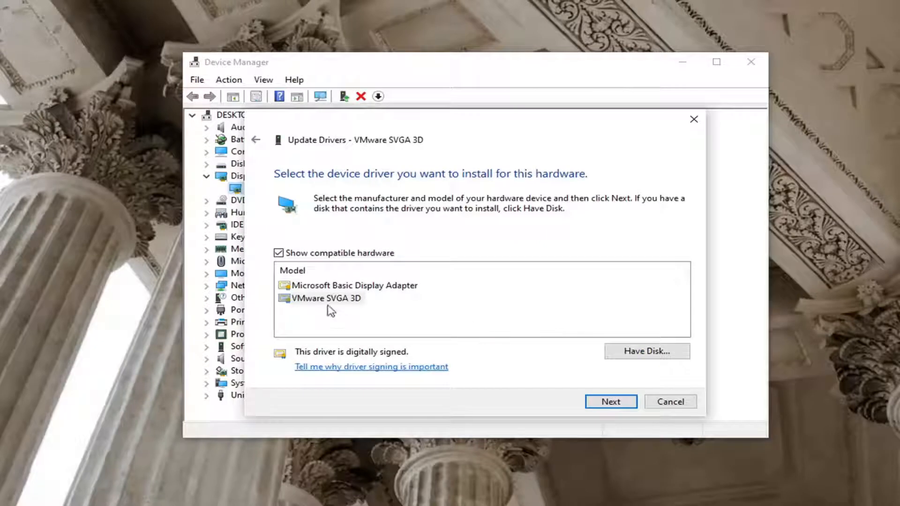
Step: Select the VMware SVGA 3D driver over Microsoft Basic Display Adapter and install it
{"action": "left_click", "coordinate": [326, 299]}
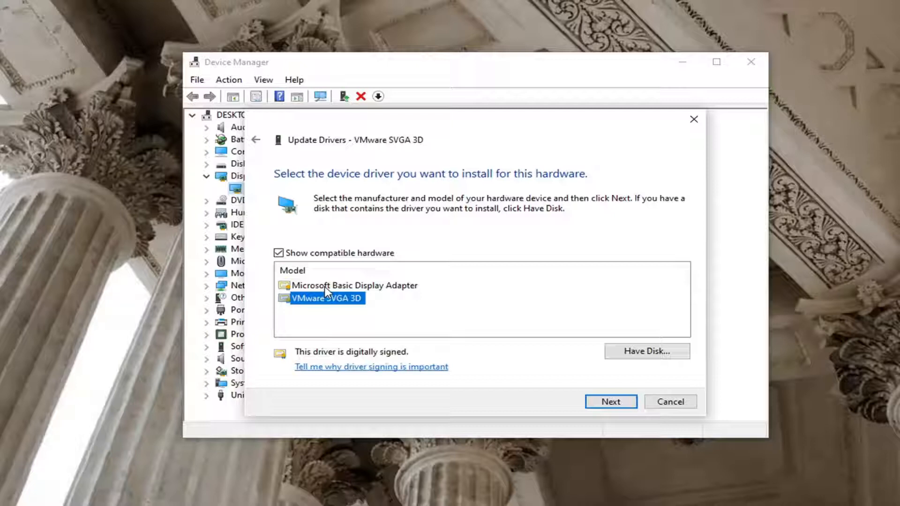
{"action": "left_click", "coordinate": [382, 286]}
{"action": "left_click", "coordinate": [331, 299]}
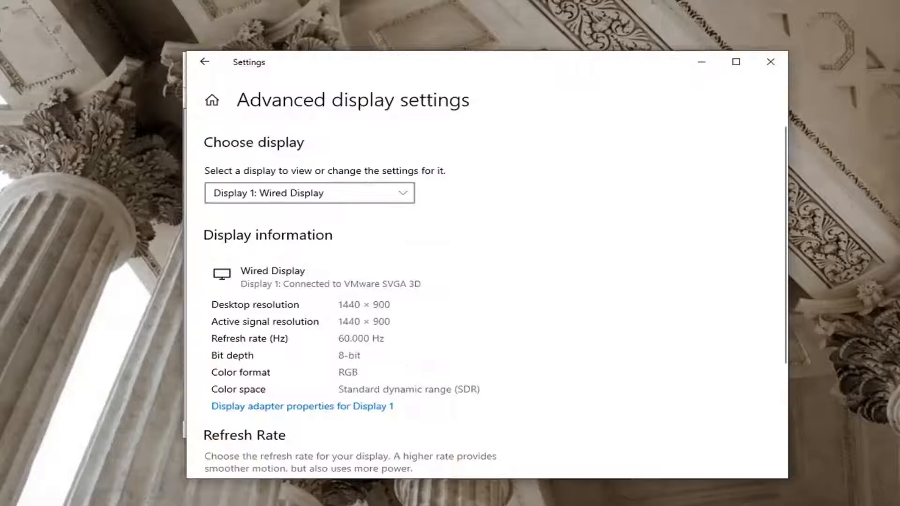
{"action": "left_click", "coordinate": [701, 61]}
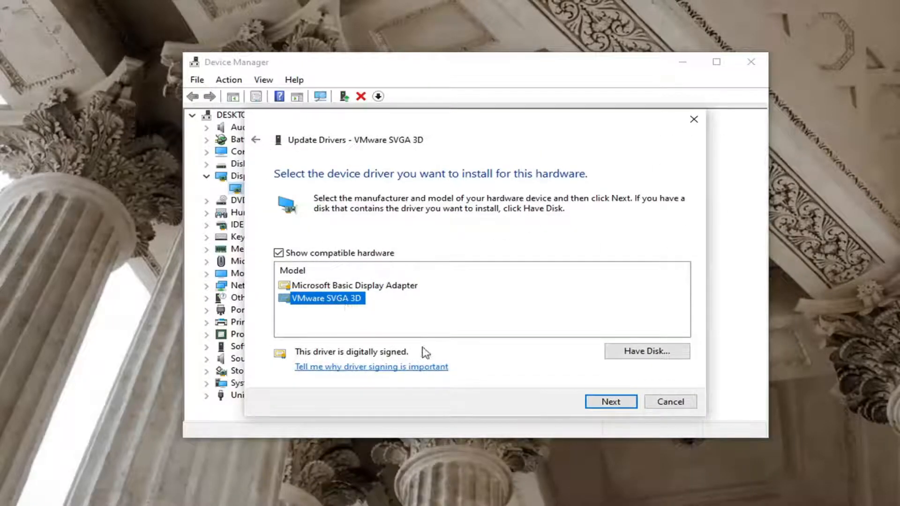
{"action": "left_click", "coordinate": [611, 402]}
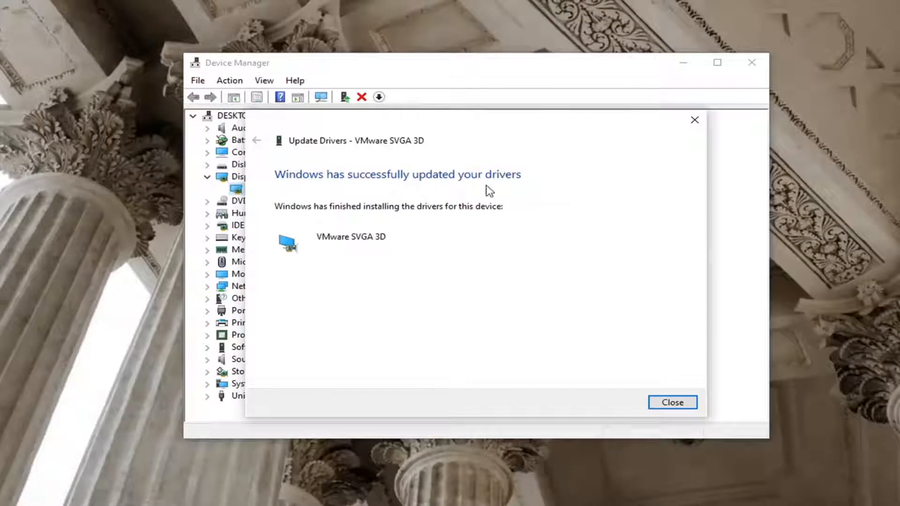
Step: Dismiss the driver update success message and collapse Display adapters in Device Manager
{"action": "left_click", "coordinate": [664, 403]}
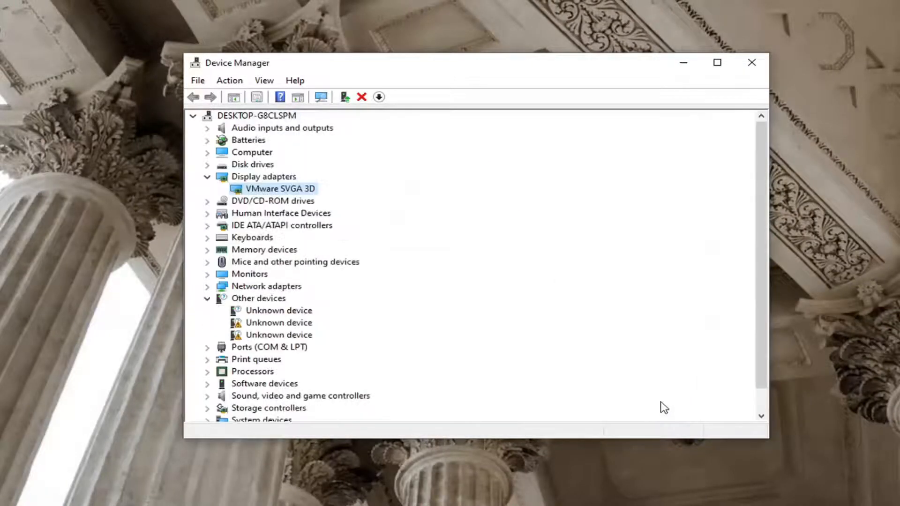
{"action": "left_click", "coordinate": [616, 104]}
{"action": "double_click", "coordinate": [264, 176]}
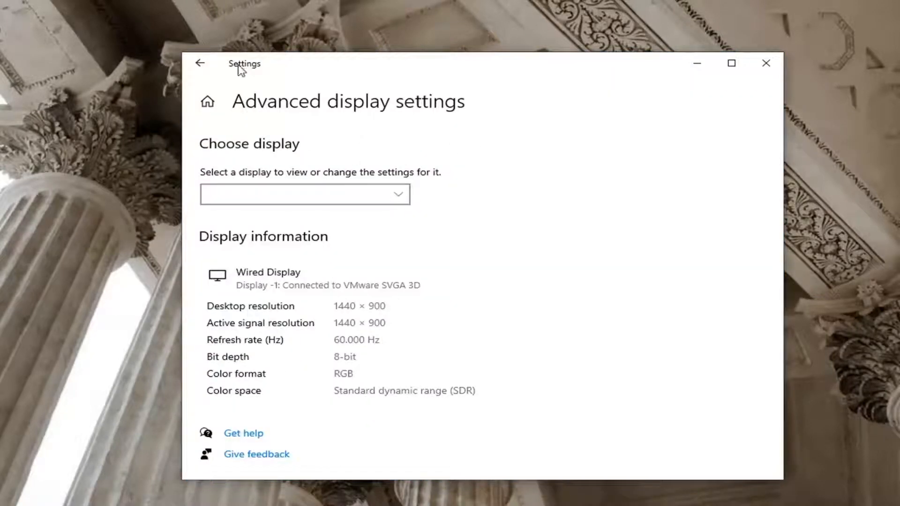
Step: Return to Settings home, go through Ease of Access Display to the System display settings
{"action": "left_click", "coordinate": [198, 63]}
{"action": "left_click", "coordinate": [200, 63]}
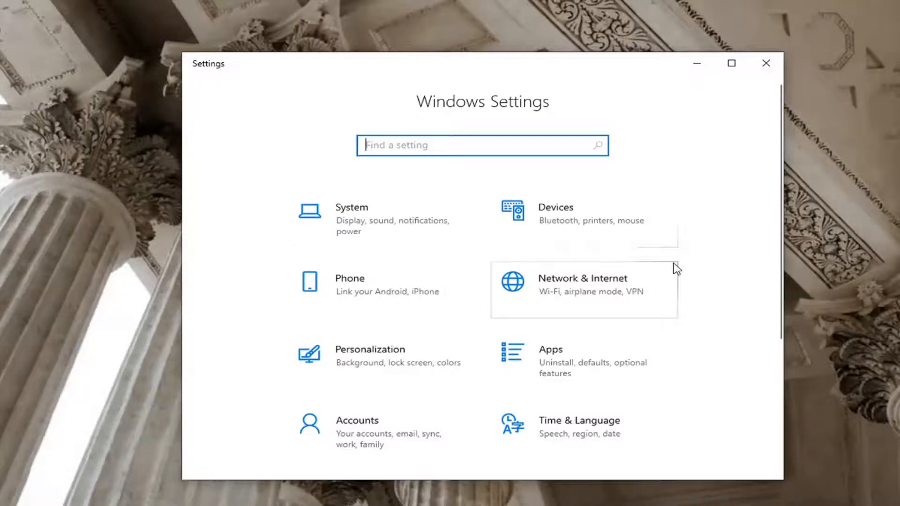
{"action": "scroll", "coordinate": [676, 268], "scroll_direction": "down", "scroll_amount": 2}
{"action": "scroll", "coordinate": [633, 302], "scroll_direction": "down", "scroll_amount": 1}
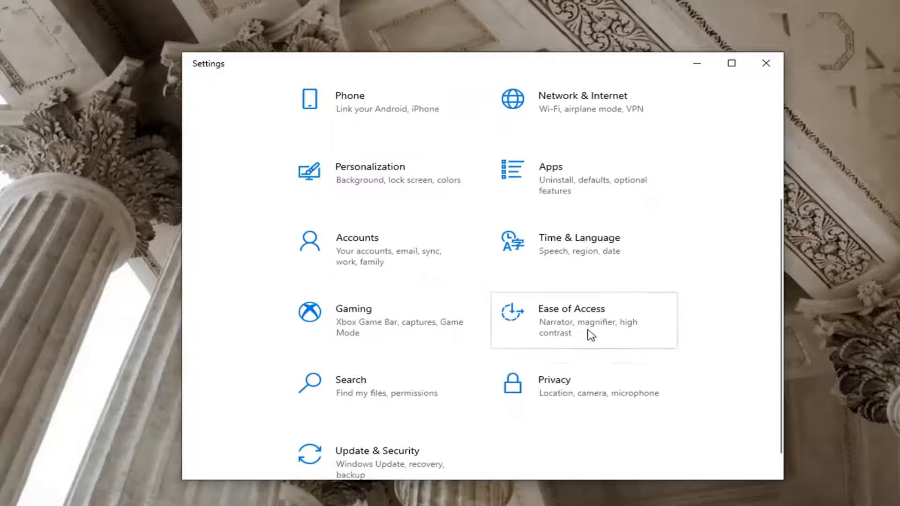
{"action": "left_click", "coordinate": [588, 332]}
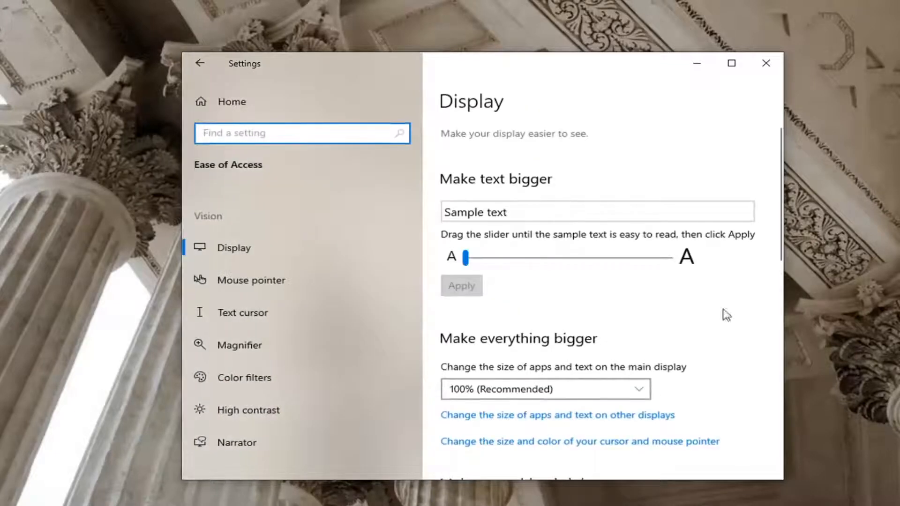
{"action": "left_click", "coordinate": [261, 249]}
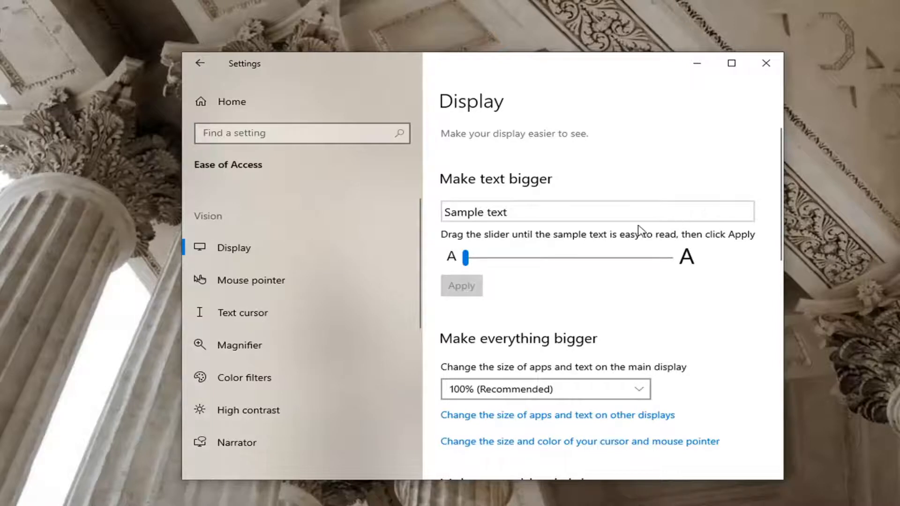
{"action": "scroll", "coordinate": [639, 233], "scroll_direction": "down", "scroll_amount": 1}
{"action": "scroll", "coordinate": [721, 272], "scroll_direction": "down", "scroll_amount": 2}
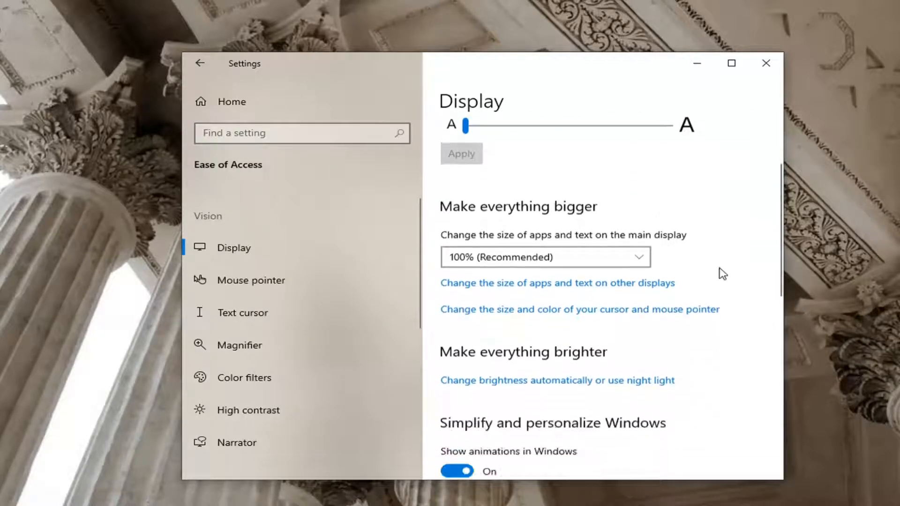
{"action": "scroll", "coordinate": [720, 273], "scroll_direction": "down", "scroll_amount": 3}
{"action": "scroll", "coordinate": [721, 274], "scroll_direction": "down", "scroll_amount": 3}
{"action": "scroll", "coordinate": [721, 273], "scroll_direction": "down", "scroll_amount": 3}
{"action": "scroll", "coordinate": [721, 273], "scroll_direction": "down", "scroll_amount": 1}
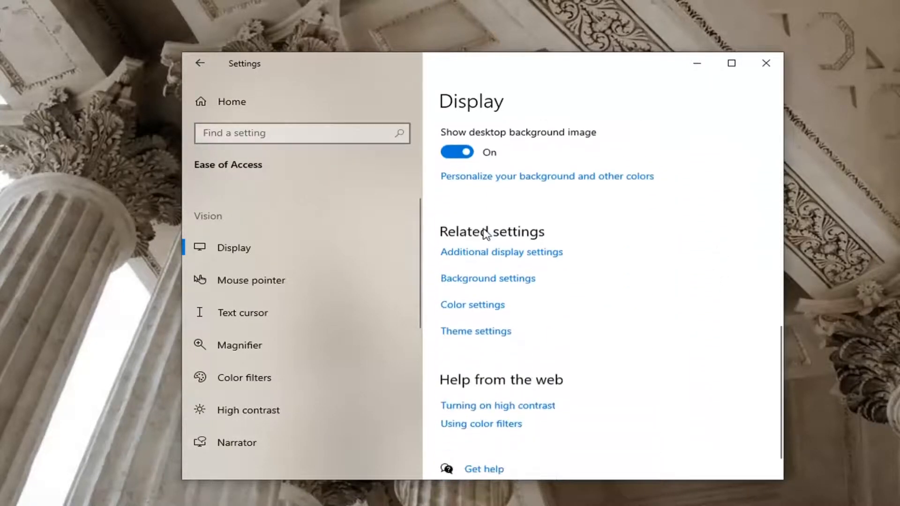
{"action": "left_click", "coordinate": [464, 252]}
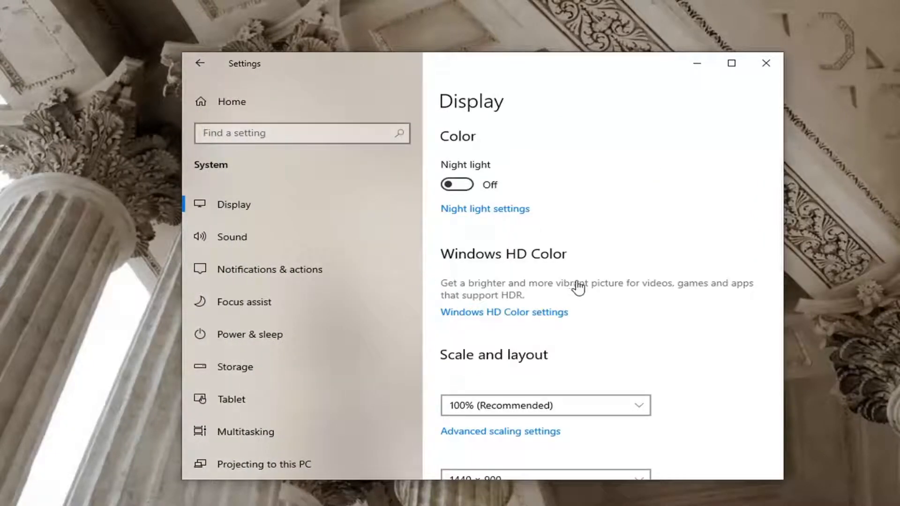
{"action": "scroll", "coordinate": [669, 316], "scroll_direction": "down", "scroll_amount": 3}
{"action": "scroll", "coordinate": [619, 307], "scroll_direction": "down", "scroll_amount": 2}
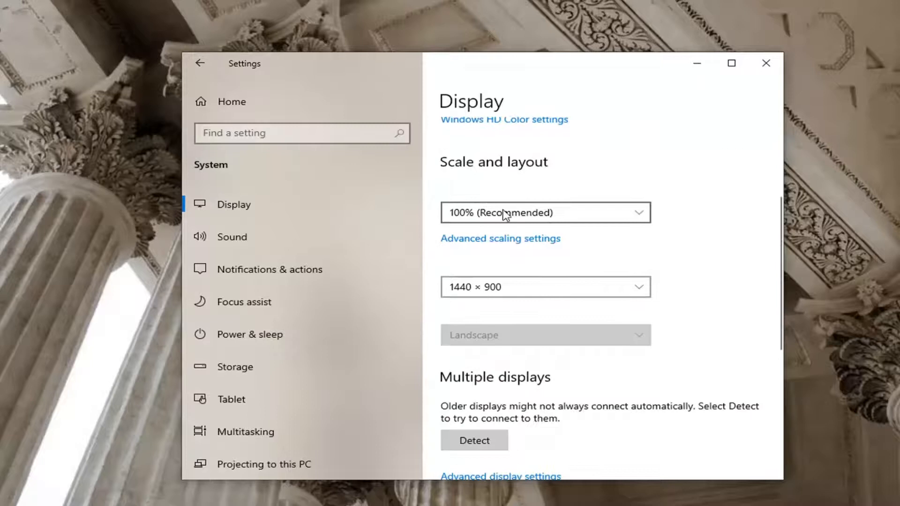
{"action": "left_click", "coordinate": [562, 213]}
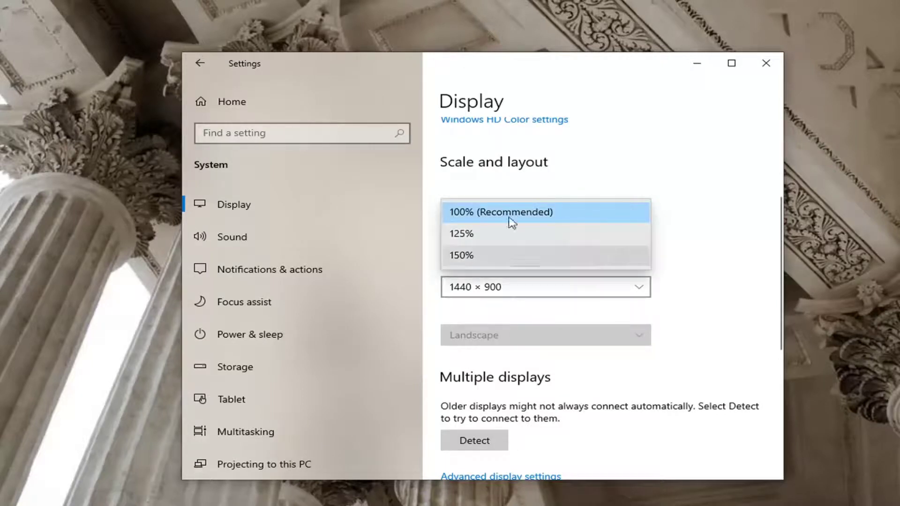
{"action": "left_click", "coordinate": [681, 205]}
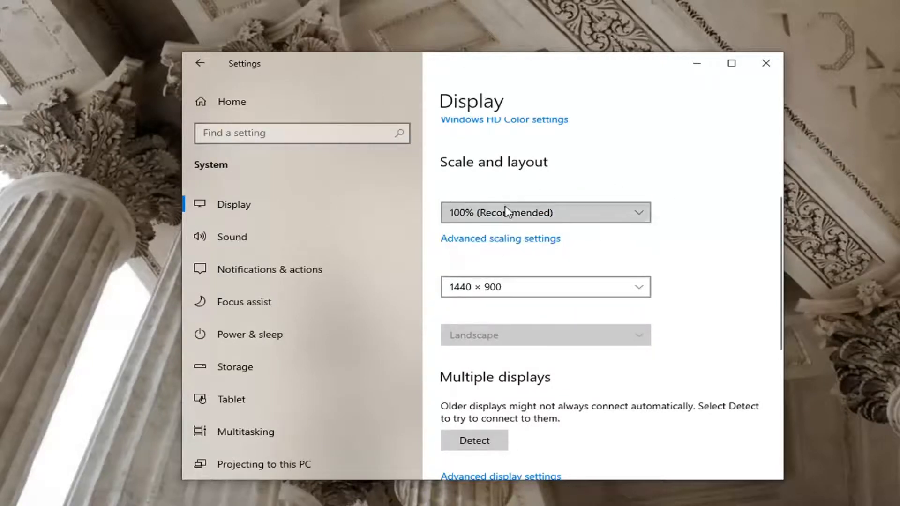
{"action": "left_click", "coordinate": [506, 211]}
{"action": "left_click", "coordinate": [697, 232]}
{"action": "left_click", "coordinate": [576, 288]}
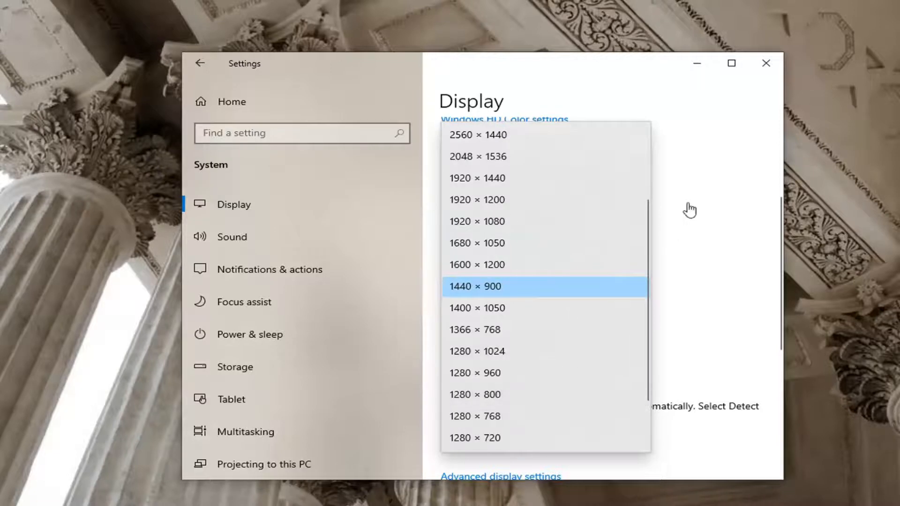
{"action": "left_click", "coordinate": [683, 268]}
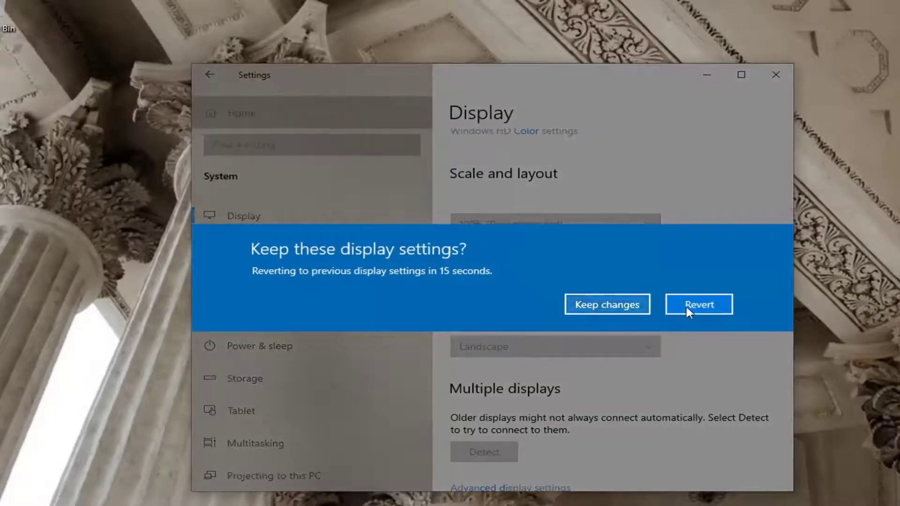
{"action": "left_click", "coordinate": [693, 305]}
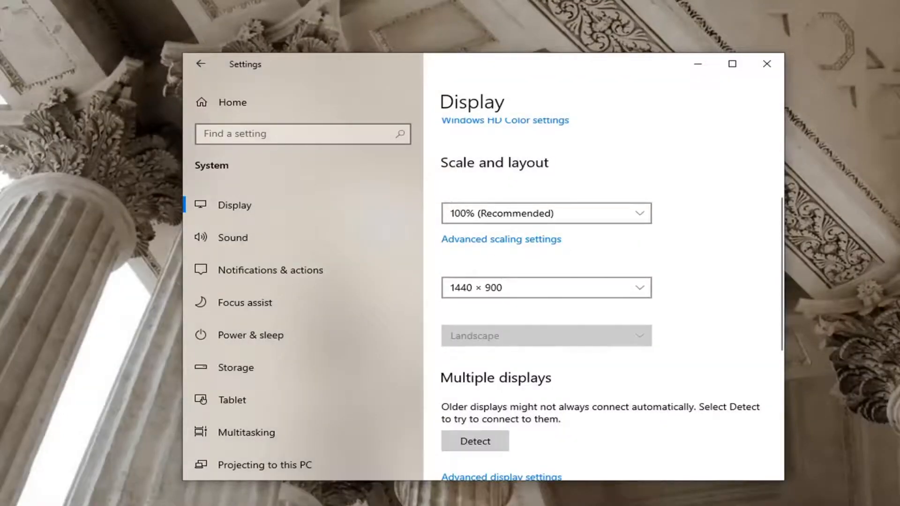
{"action": "scroll", "coordinate": [640, 282], "scroll_direction": "down", "scroll_amount": 2}
{"action": "scroll", "coordinate": [633, 275], "scroll_direction": "down", "scroll_amount": 2}
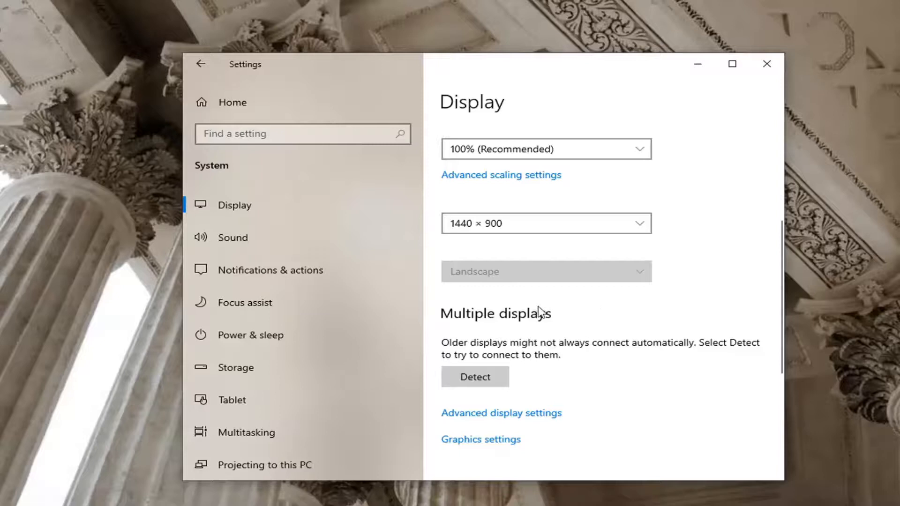
{"action": "scroll", "coordinate": [541, 313], "scroll_direction": "down", "scroll_amount": 1}
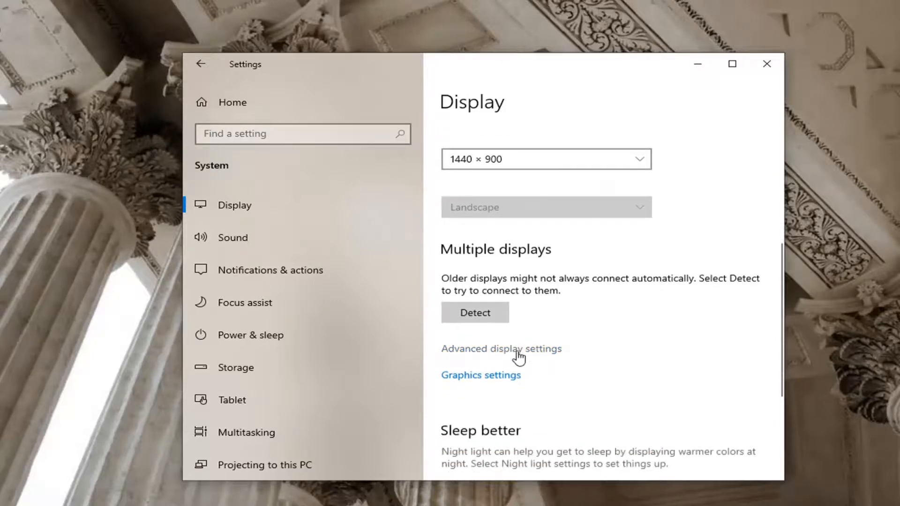
Step: From Advanced display settings, bring up the adapter properties Monitor settings
{"action": "left_click", "coordinate": [515, 350]}
{"action": "scroll", "coordinate": [503, 355], "scroll_direction": "down", "scroll_amount": 1}
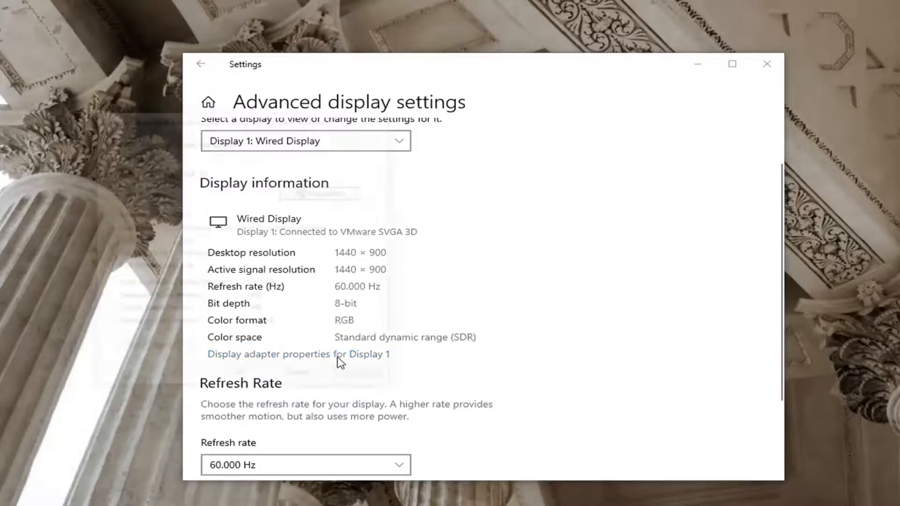
{"action": "mouse_move", "coordinate": [225, 125]}
{"action": "left_mouse_down"}
{"action": "mouse_move", "coordinate": [449, 146]}
{"action": "mouse_move", "coordinate": [420, 141]}
{"action": "left_mouse_up"}
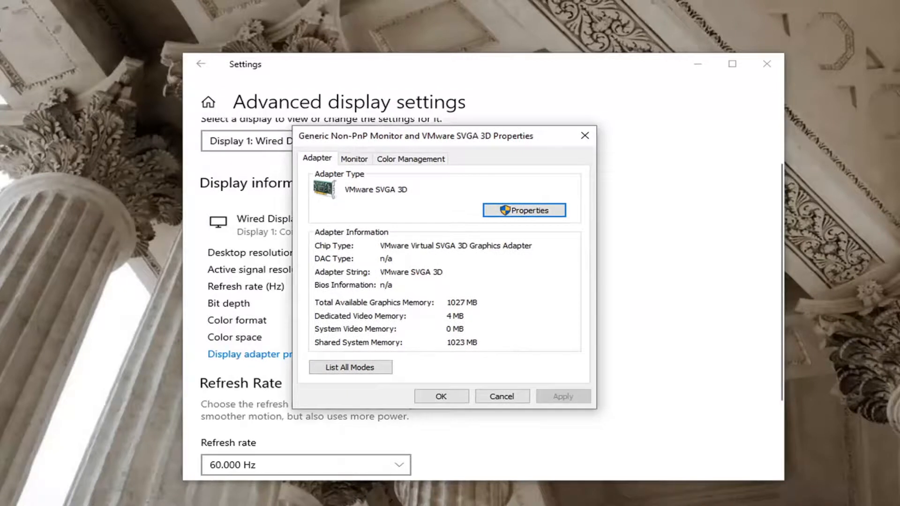
{"action": "left_click", "coordinate": [356, 159]}
Step: Confirm the screen refresh rate stays at 60 Hertz and close the adapter properties
{"action": "left_click", "coordinate": [536, 267]}
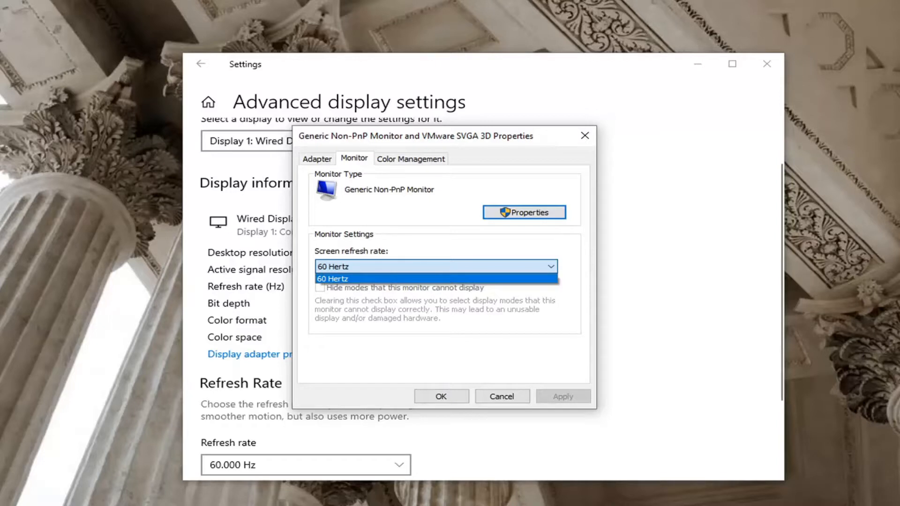
{"action": "left_click", "coordinate": [436, 278]}
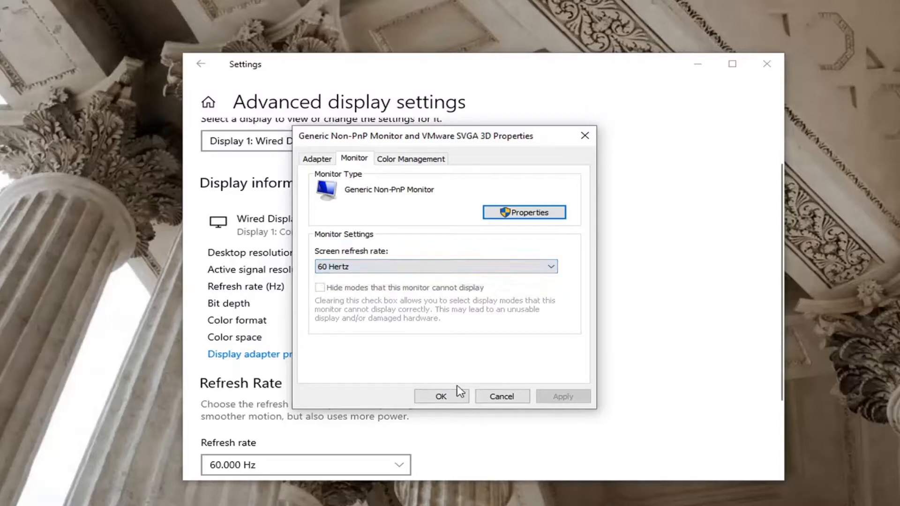
{"action": "left_click", "coordinate": [441, 396]}
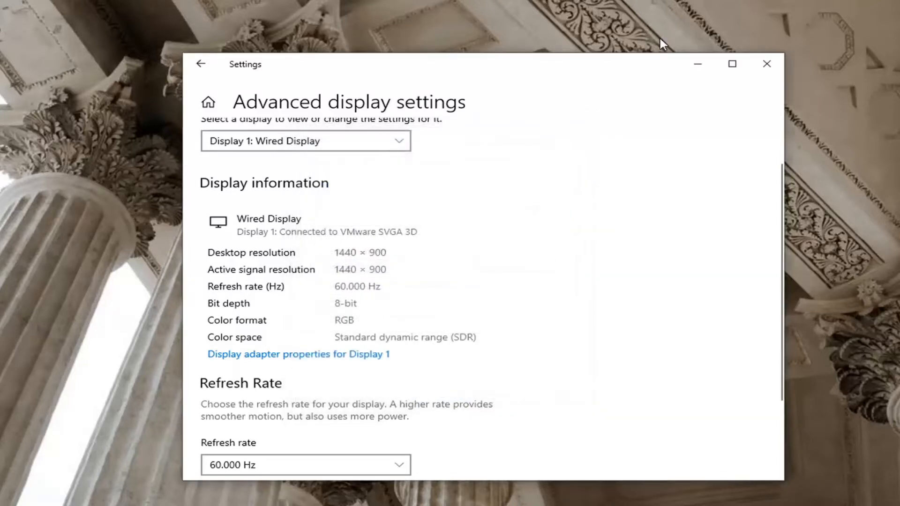